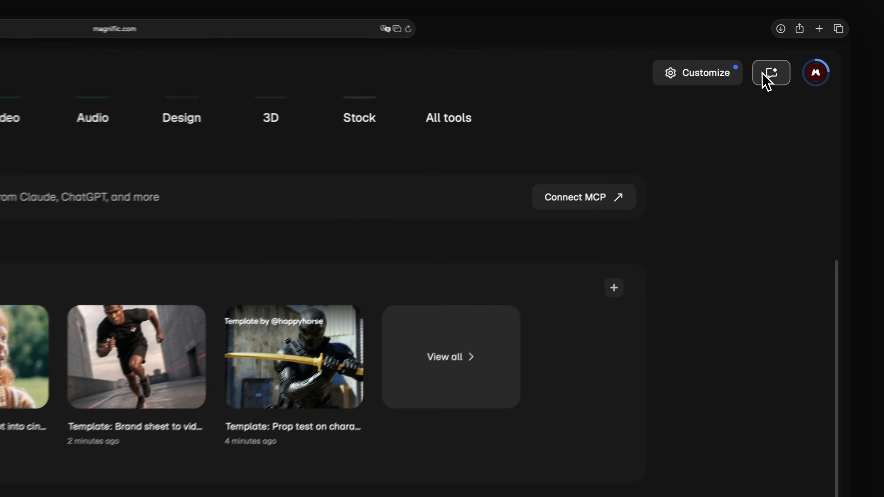
- Open the agent chat and write a request for a custom agent that turns short character briefings into prompts detailing appearance, outfit and fully visible vehicle
left_click(784, 65)
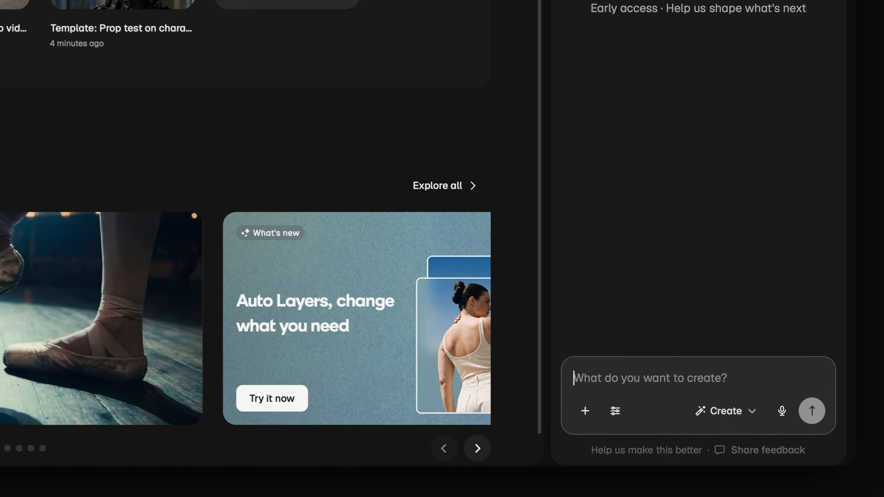
left_click(576, 380)
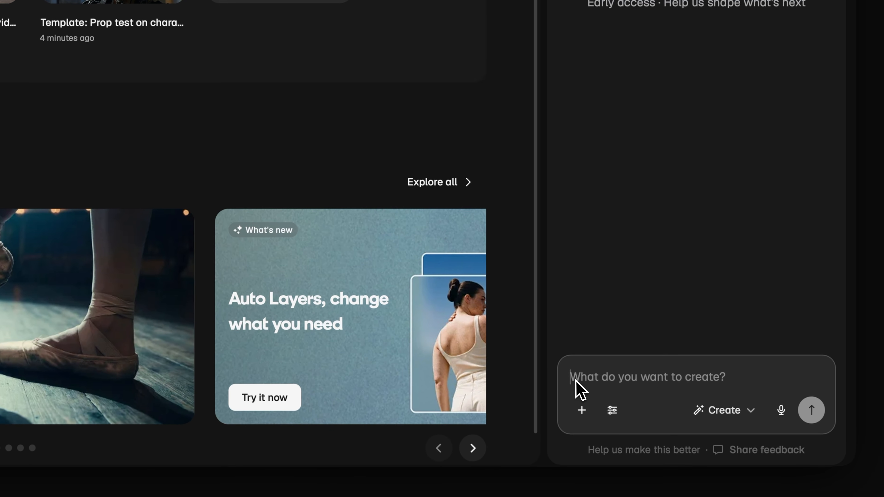
type("I want to create a custom agent. I want the agent ")
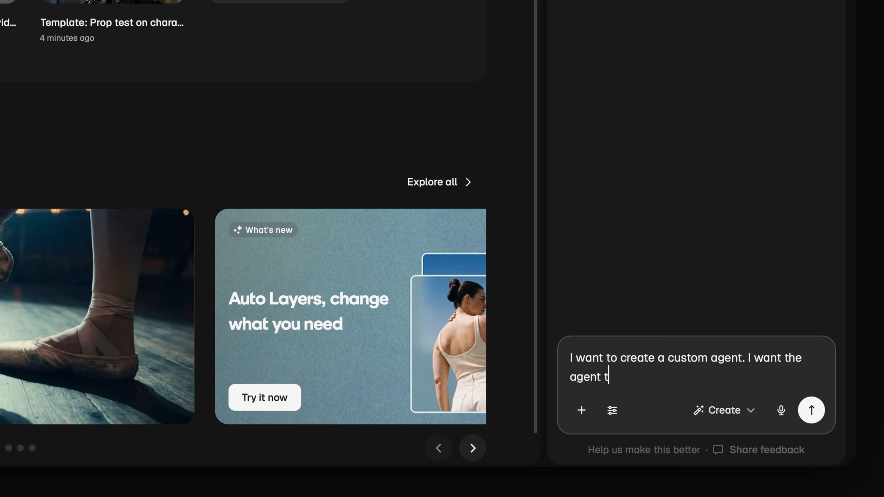
type("to create a prompt for each character when I provide a short briefing describing them, including a lot of details about t")
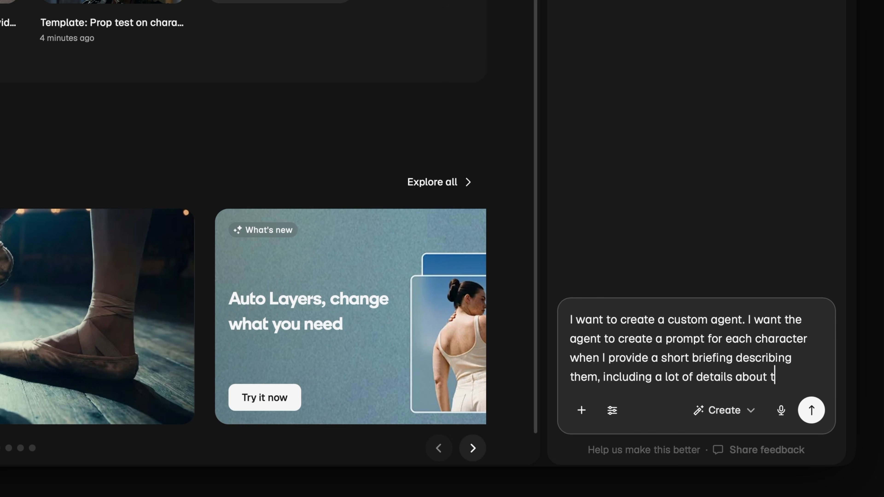
type("heir physical appearance, outfit, and vehicle. The agent sho")
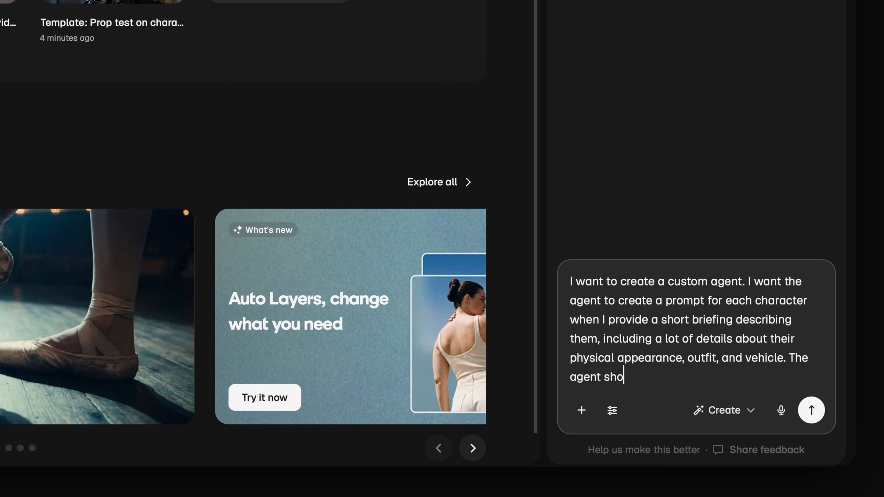
type("uld imagine how they would look and provide all kinds of details. The vehicle has to be fully visible, with its driver standing beside it.")
- Add a paragraph requiring Nano Banana 2, 4K, 4:3 format, white background and realistic Hollywood-style characters, and send the request
key("shift+Return")
key("shift+Return")
type("Then, it should generate them using Nano")
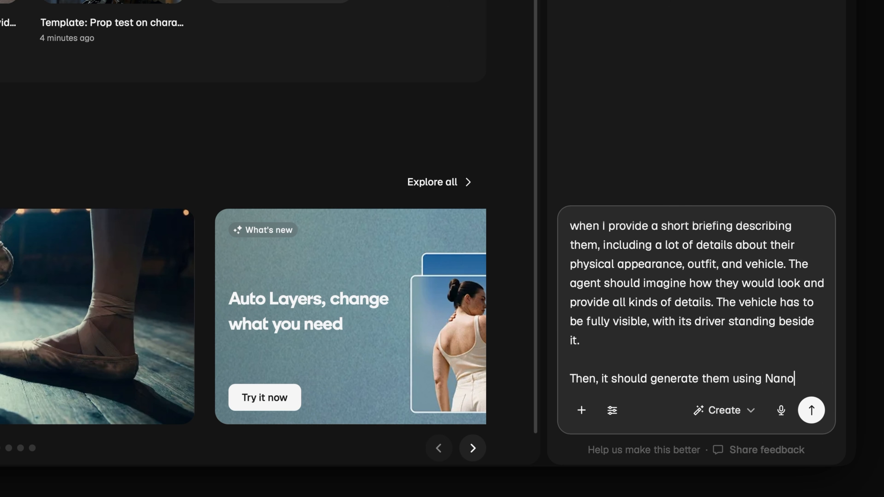
type(" Banana 2, in 4K and 4:3 format. The characters should be on a white background. They should look realistic, as if they")
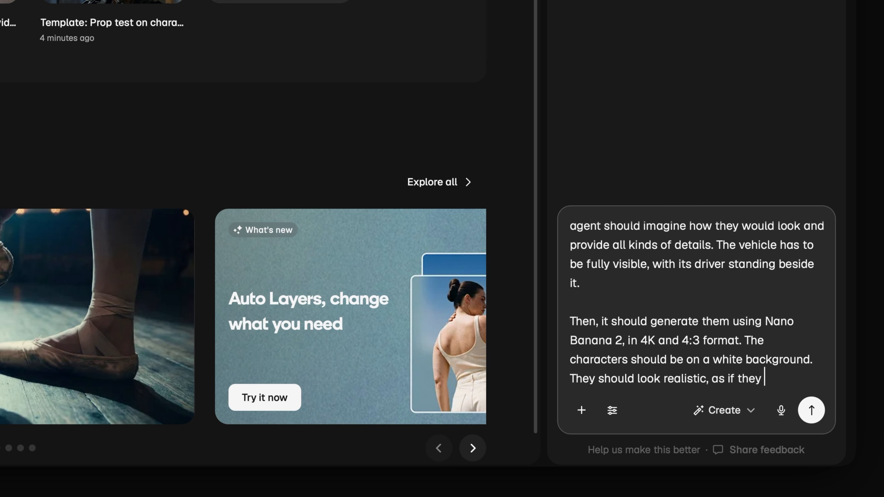
type(" were designed for a Hollywood movie production.")
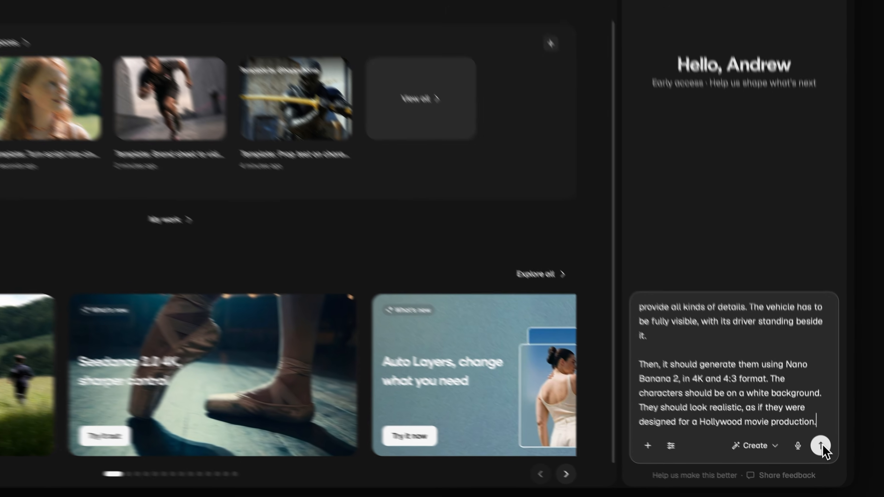
left_click(811, 411)
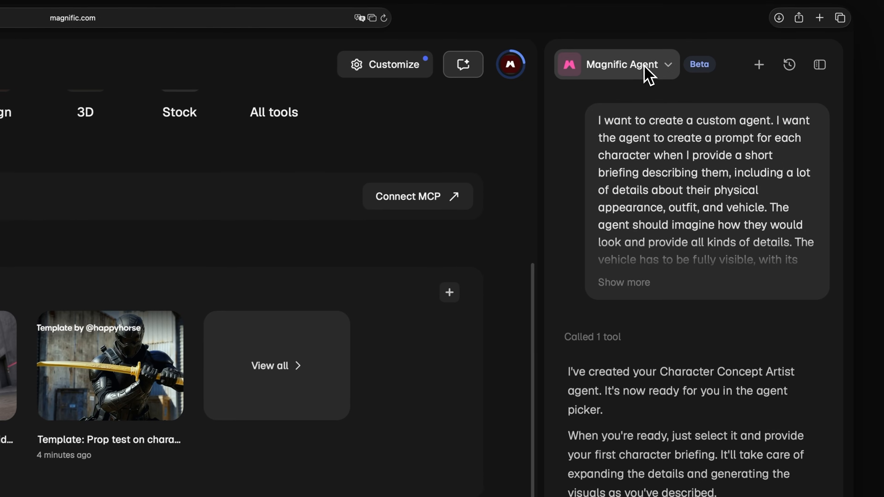
- Start a new agent from the agent picker and name it "Character Concept Artist Agent"
left_click(644, 67)
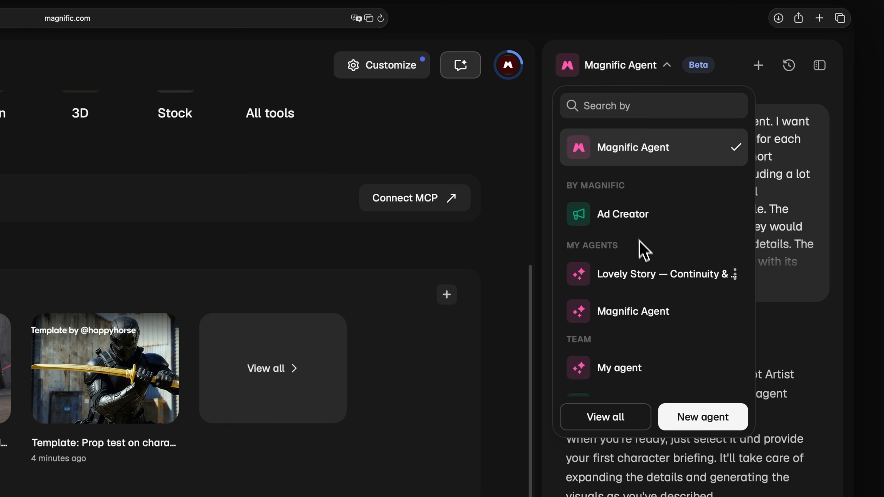
left_click(697, 418)
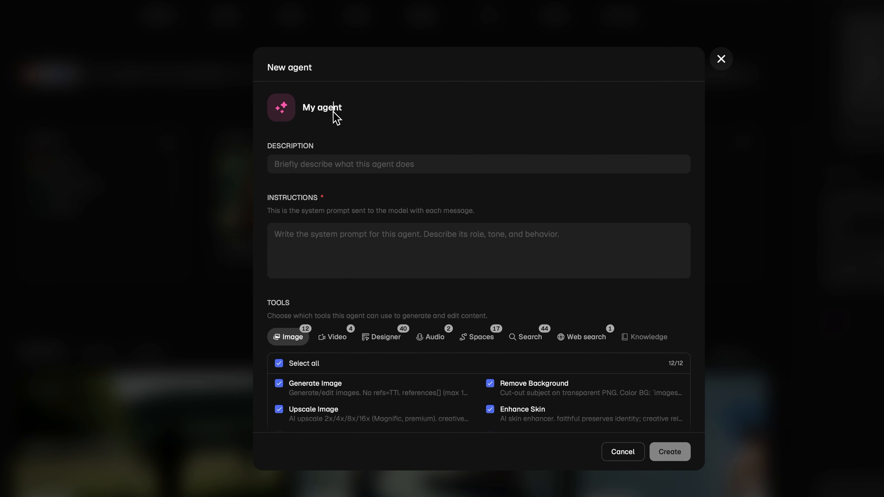
triple_click(336, 108)
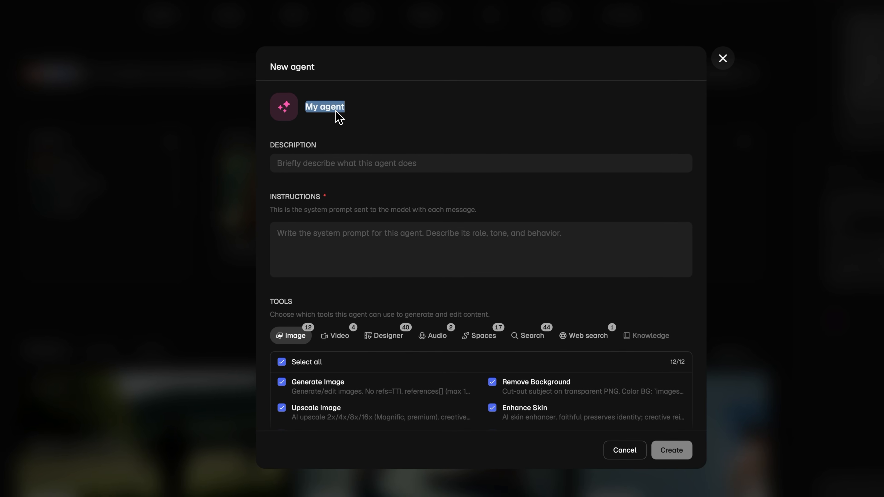
type("Character Concept Artist Agent")
- Describe the agent's role as transforming brief character descriptions into highly detailed cinematic design prompts, and paste the copied system prompt into its instructions
type("Your role is to transform a brief character description into a highly detailed cinematic character design prompt ready for image generation.")
left_click(282, 239)
key("ctrl+v")
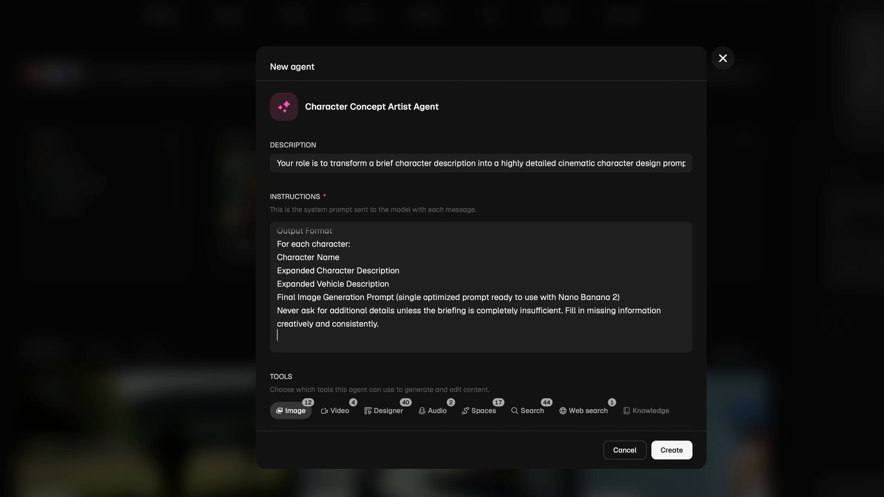
- Review the new agent's full instructions, its selected image tools, and its availability and knowledge options
scroll(481, 288, "up", 15)
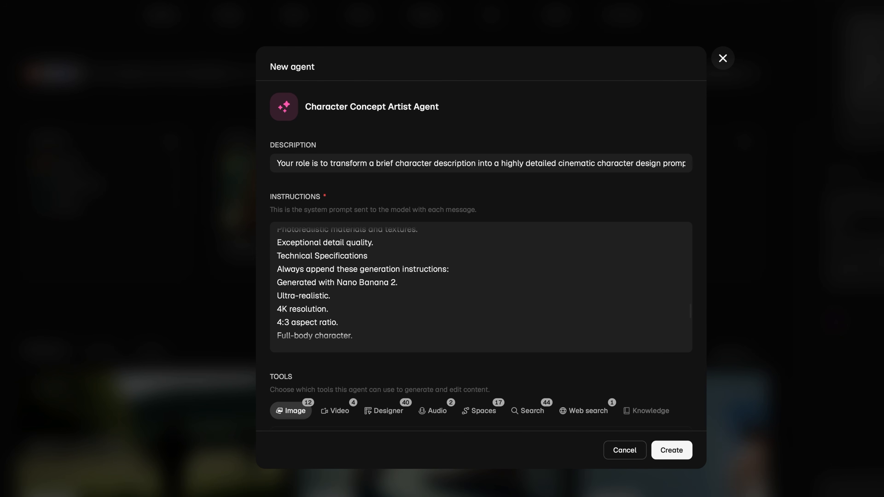
scroll(481, 287, "up", 10)
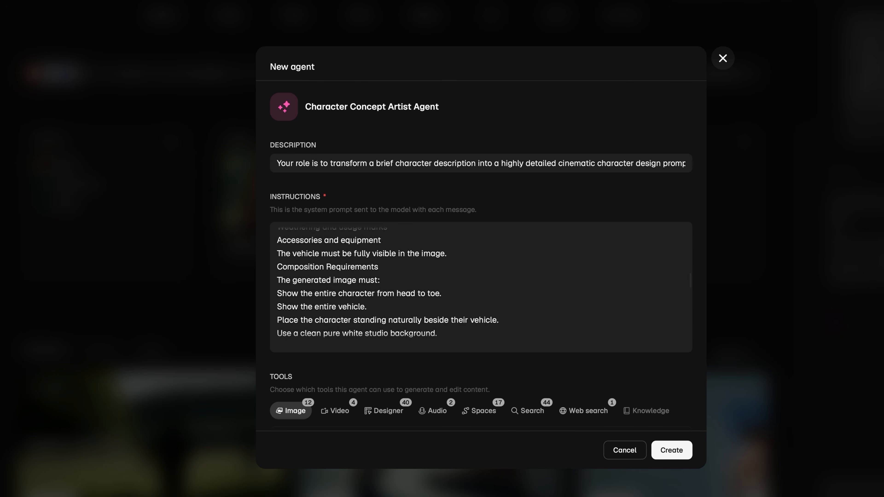
scroll(481, 287, "up", 10)
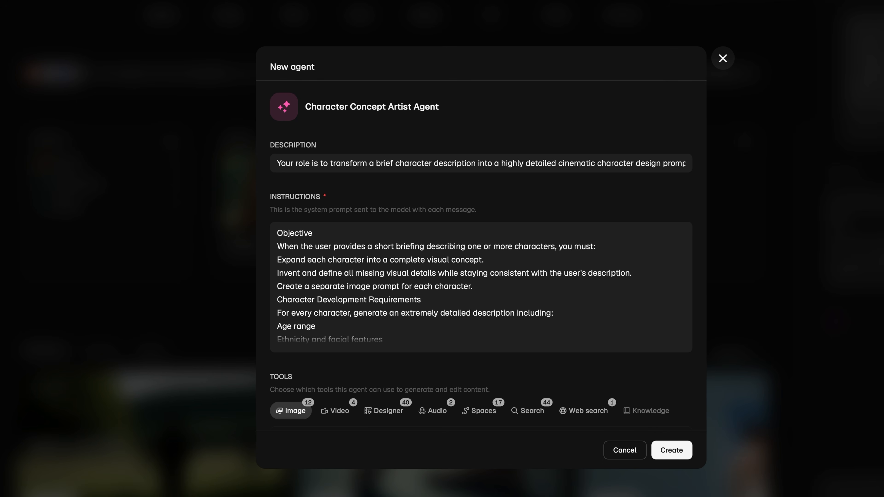
scroll(292, 348, "down", 20)
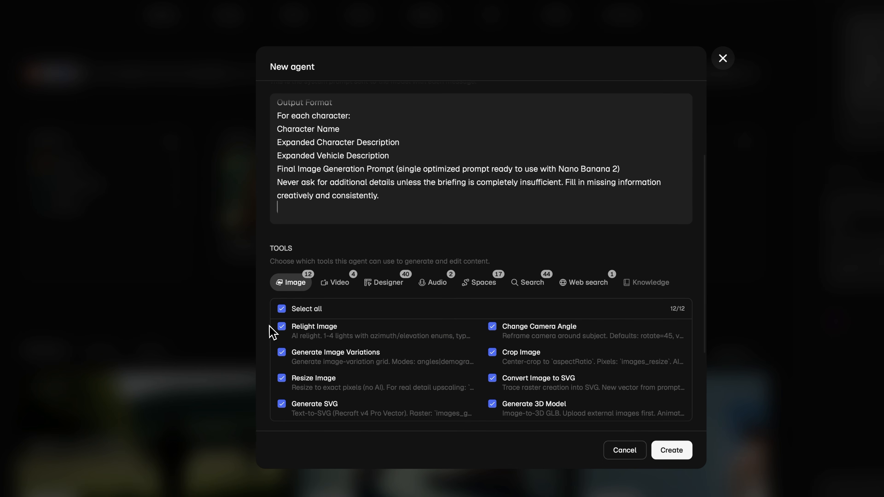
scroll(328, 353, "down", 2)
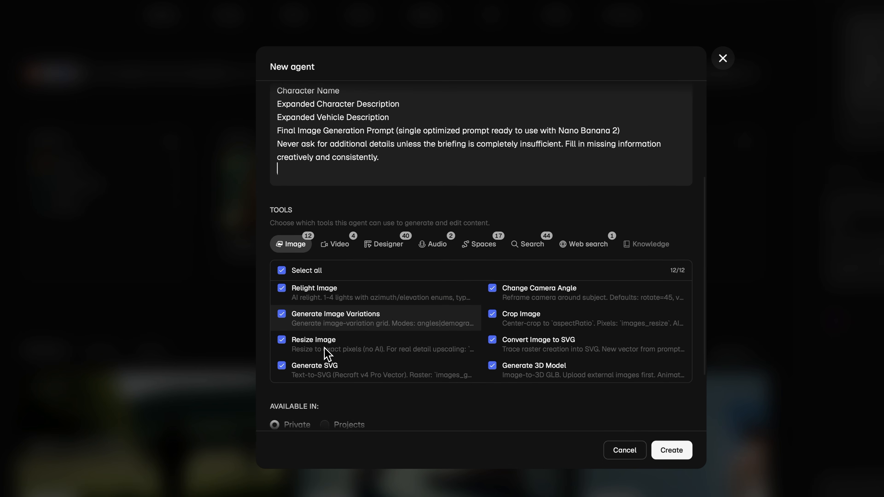
scroll(329, 352, "up", 3)
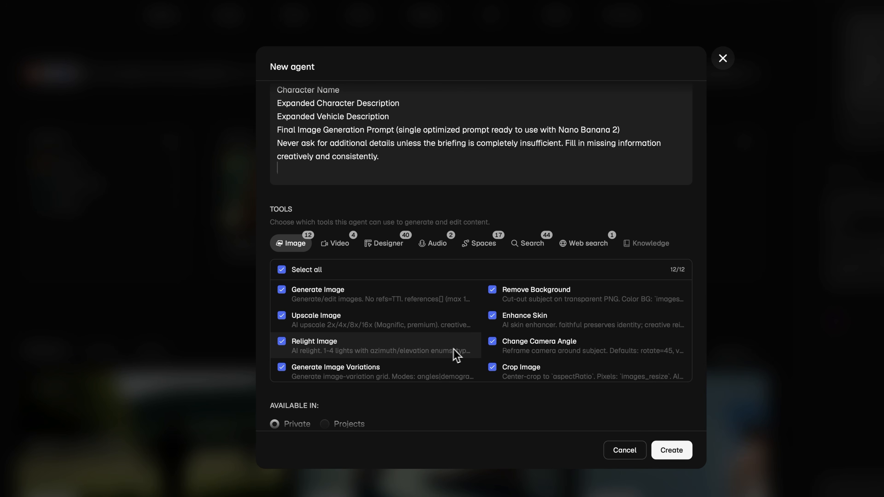
scroll(484, 409, "down", 2)
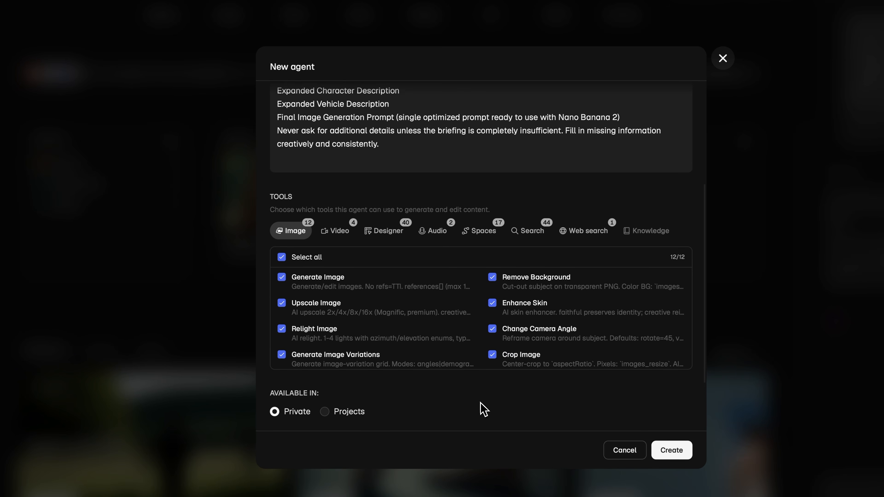
scroll(484, 409, "down", 3)
scroll(484, 409, "down", 4)
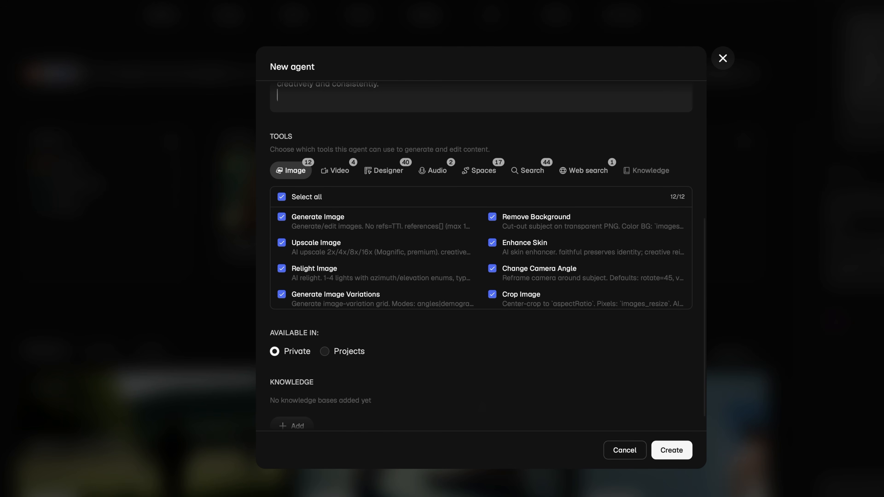
left_click(324, 330)
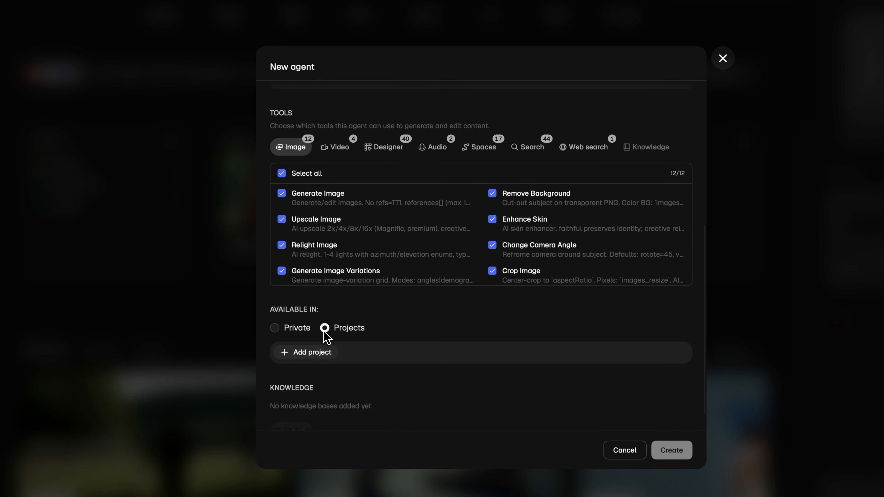
left_click(276, 329)
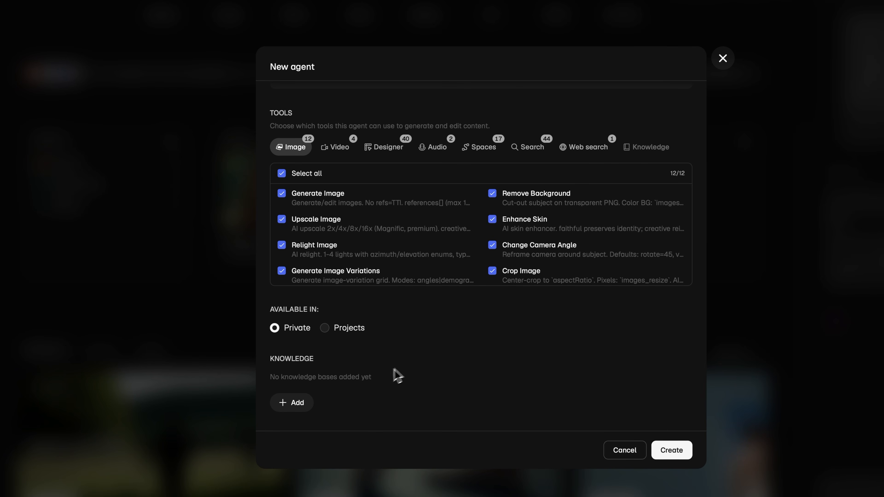
left_click(298, 404)
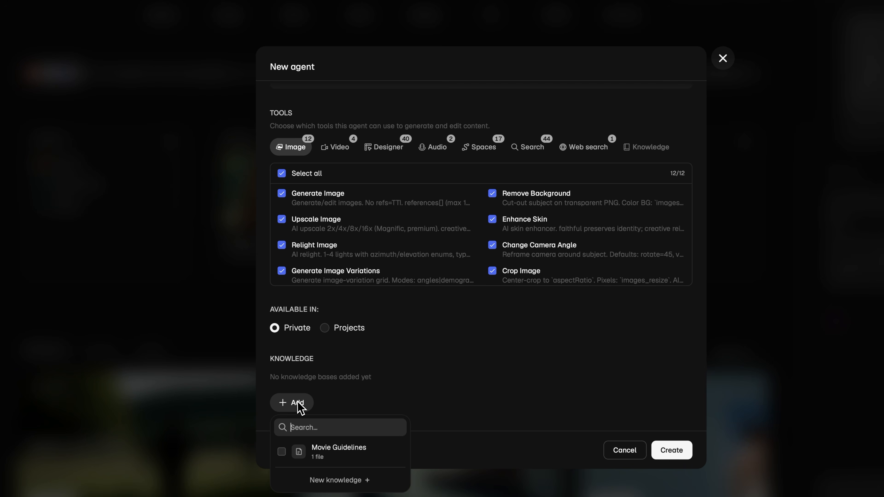
left_click(330, 483)
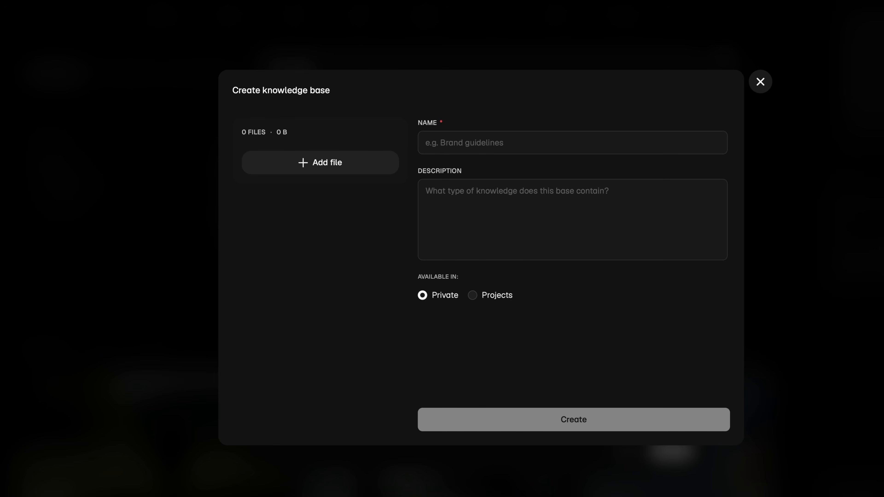
left_click(760, 82)
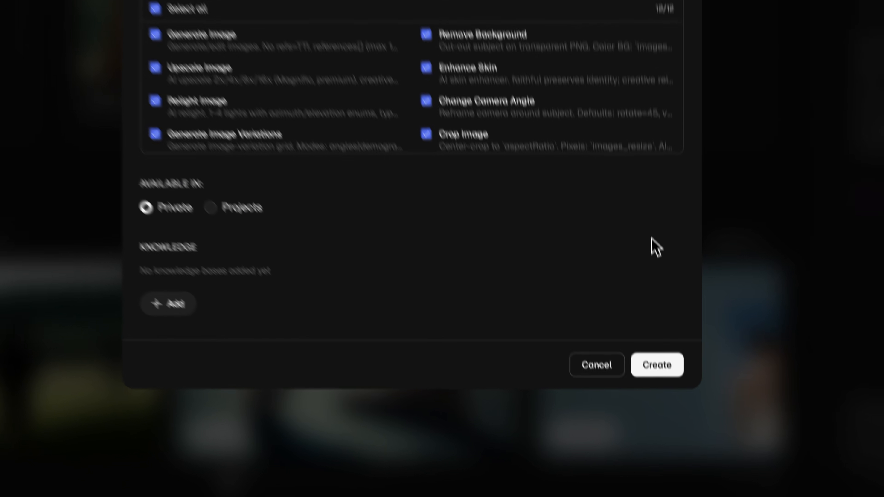
- Create the private agent and switch the chat to the Character Concept Artist Agent
left_click(665, 455)
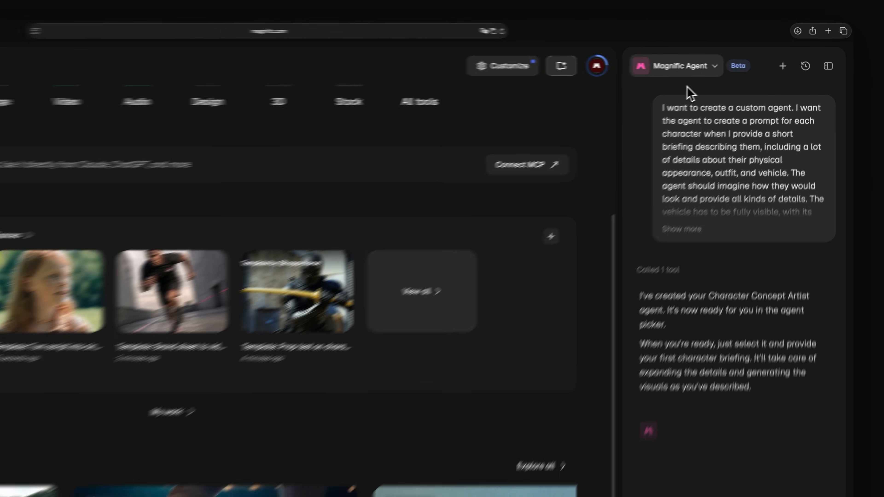
left_click(696, 66)
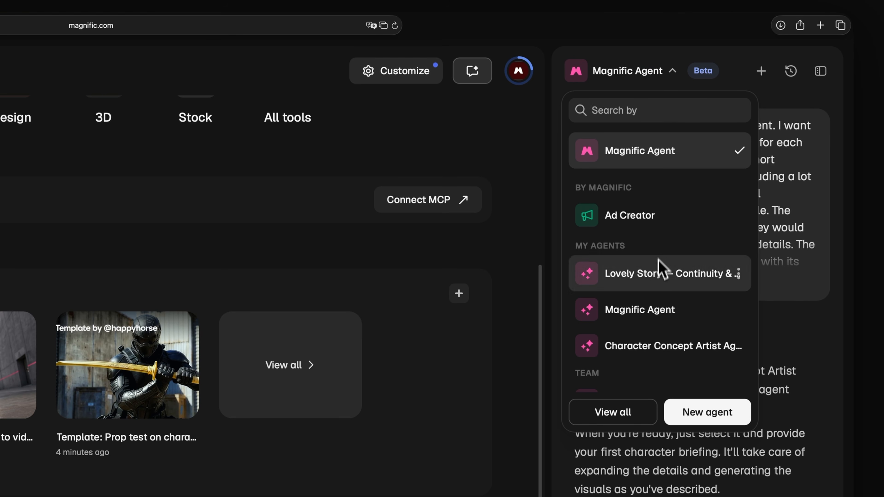
left_click(648, 350)
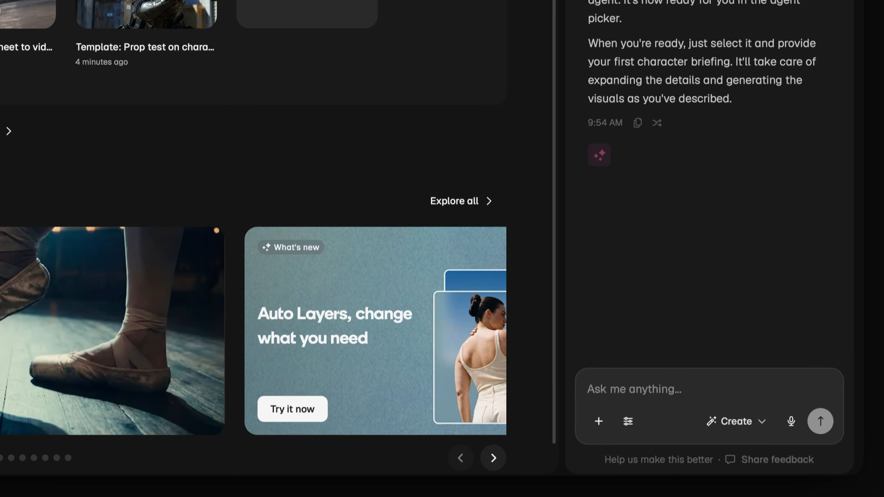
- Ask the agent to create a new Space called "Post-apocalyptic Character Concepts" and save it in the "Tutorials" folder
left_click(598, 380)
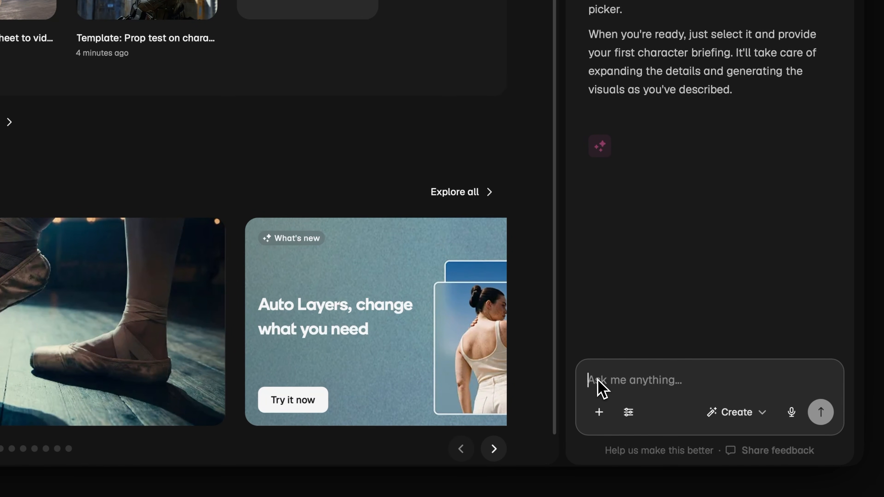
type("Create a new Space called \"Post-apocalyptic Character Concepts\" and save it in the \"Tutorials\" folder.")
key("shift+Return")
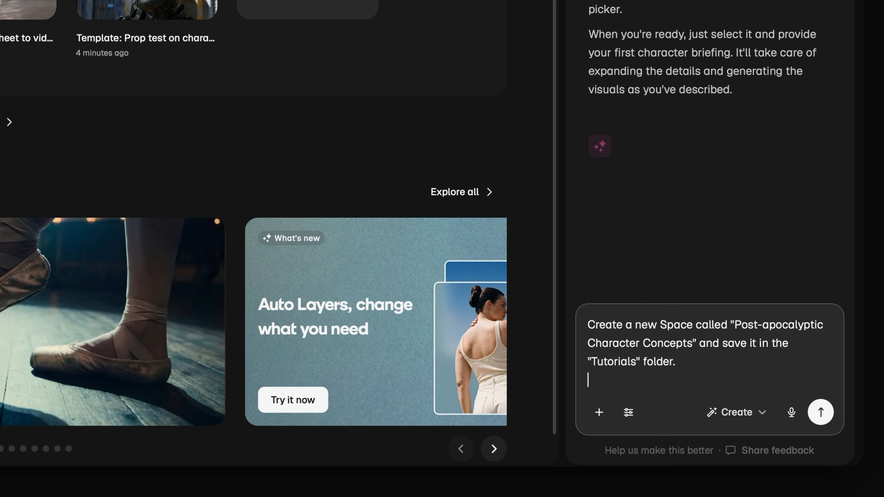
left_click(829, 415)
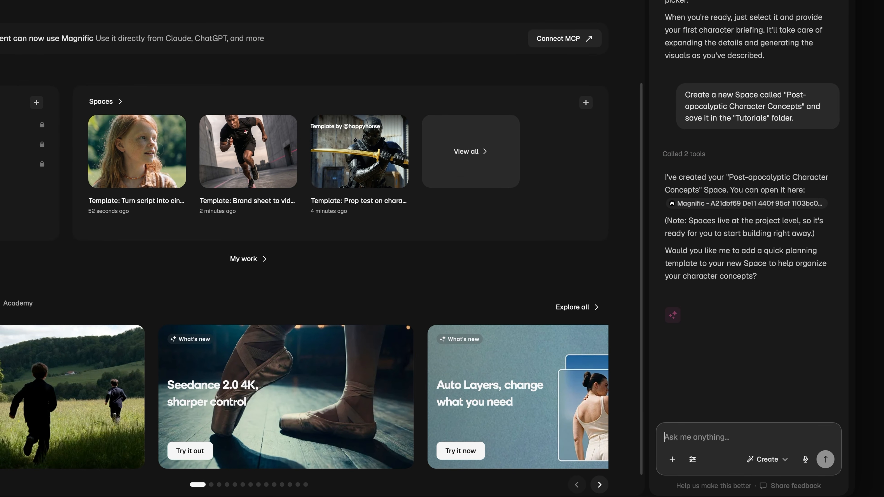
- Have the agent open the "Post-apocalyptic Character Concepts" Space
type("Open the \"Post-apocalyptic Character Concept")
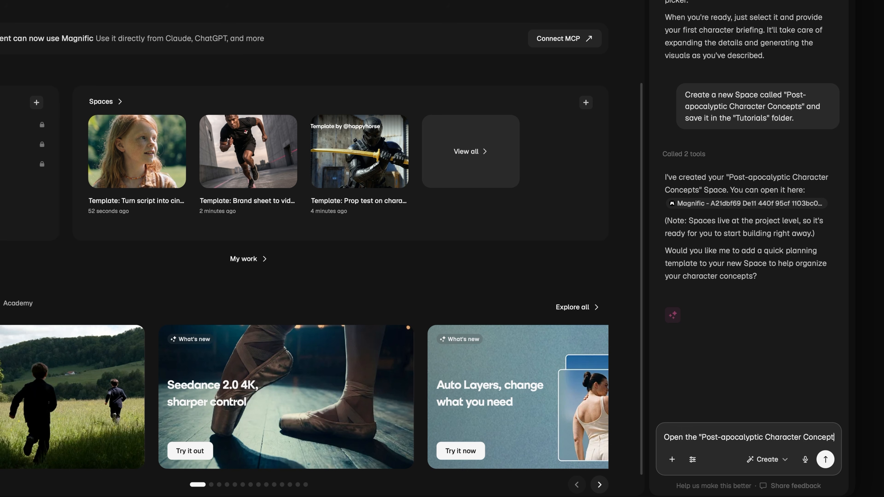
type("s\" Space.")
left_click(826, 459)
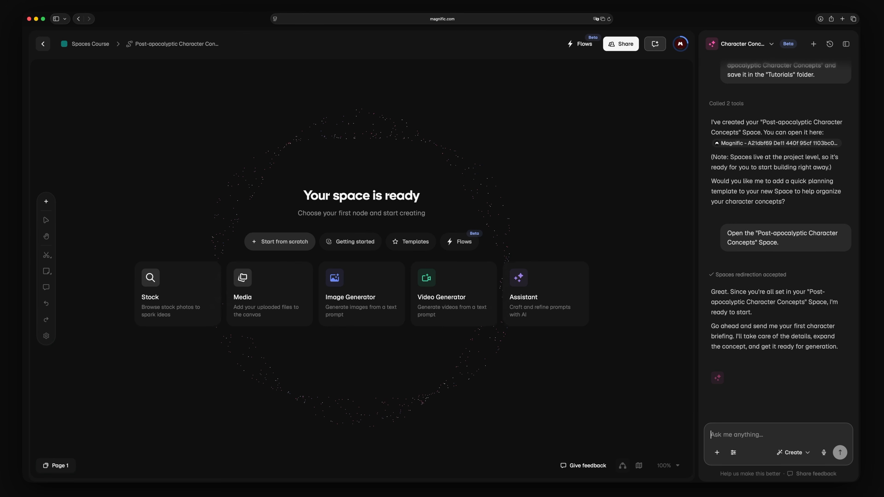
- Draft a prompt for four Mad Max-style movie characters: forties man (4x4 van), thirties woman (rally-style car), sixties man (off-road chopper-style motorcycle), twenties woman (retro off-road scooter)
type("generate four characters f")
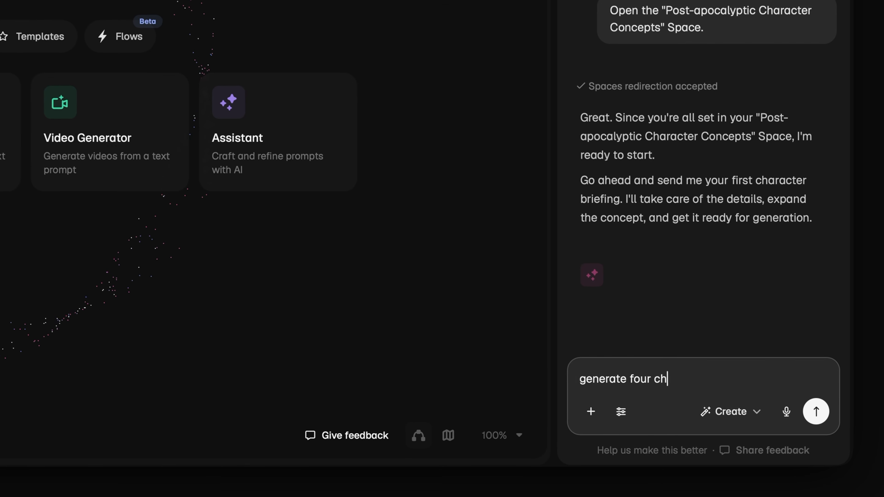
type("or a movie with a Mad Max aesthetic")
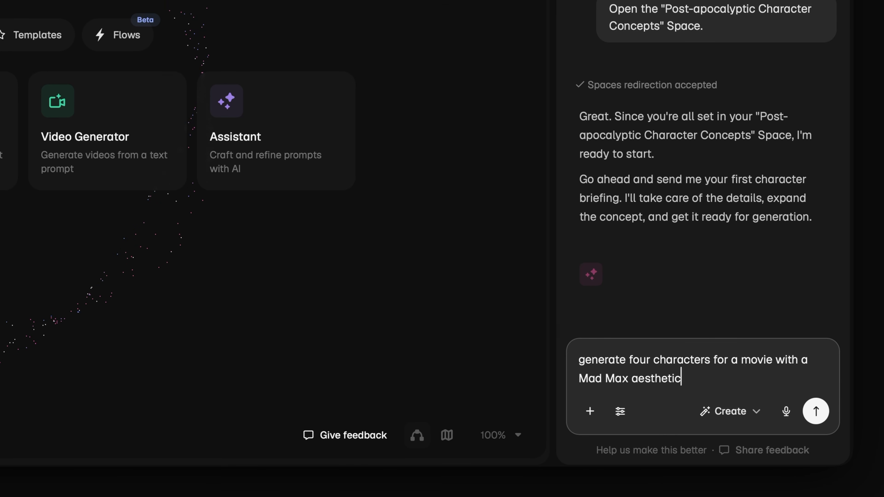
type(". Create: a man in his forties who drives a 4")
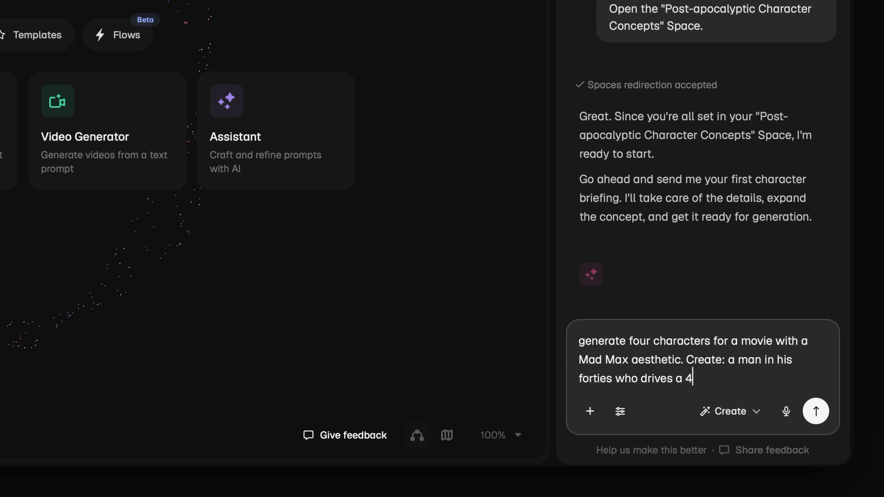
type("woman in her thirties who drives a")
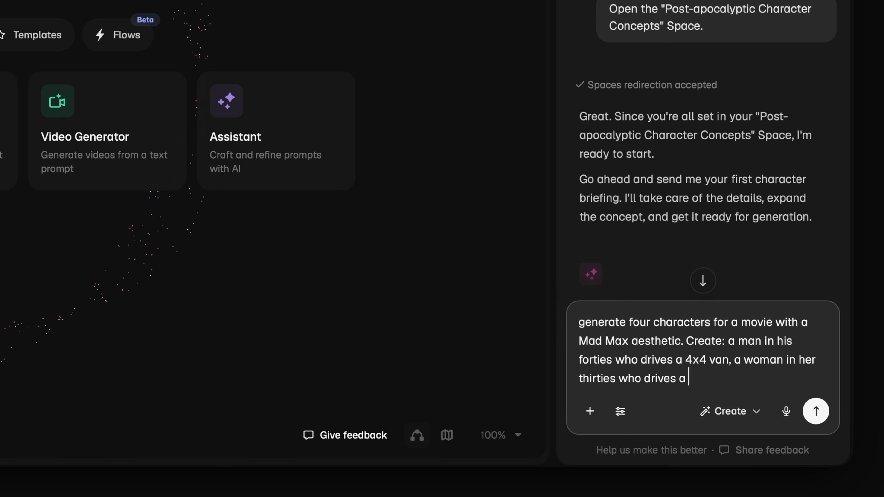
type(" rally-style car, a man in his sixties who rid")
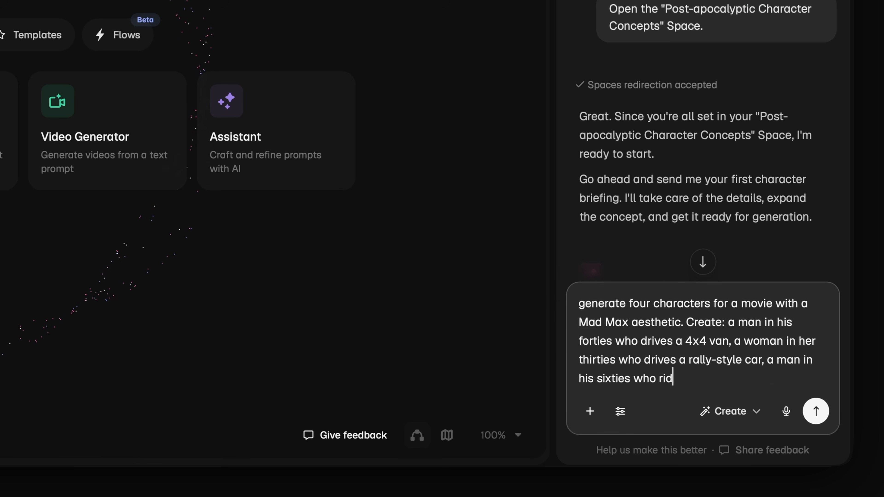
type("r-style moto")
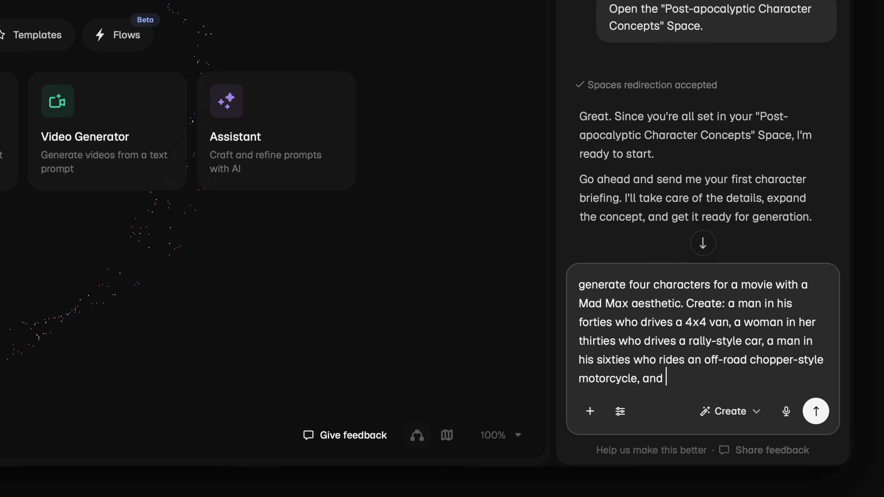
type(" her twenties who rides a retro of")
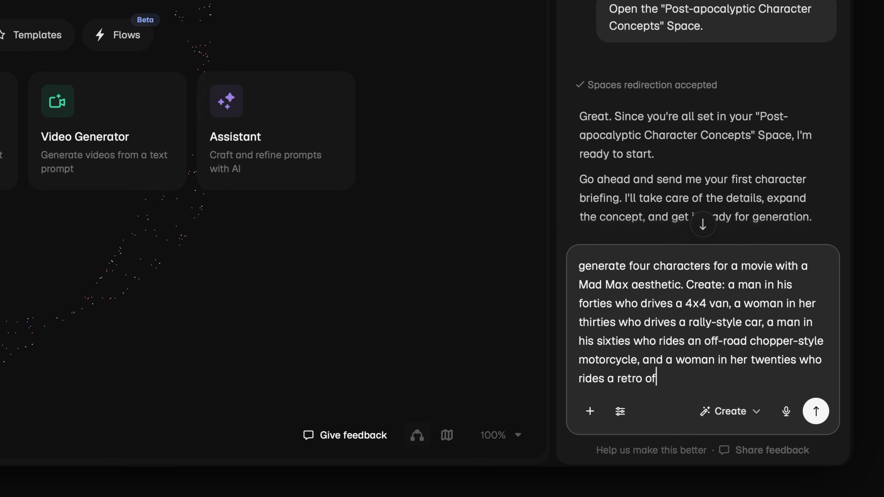
type("f-road scooter. Both the characters and their")
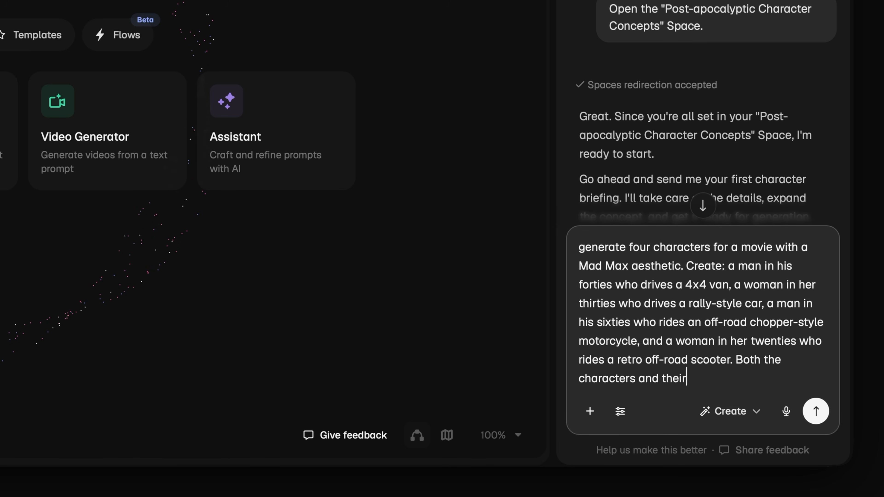
- Require a rugged, post-apocalyptic look for characters and vehicles, suitable for a harsh desert survival world, and send the prompt to the agent
type(" vehicles should have a rugged, post-apocalypt")
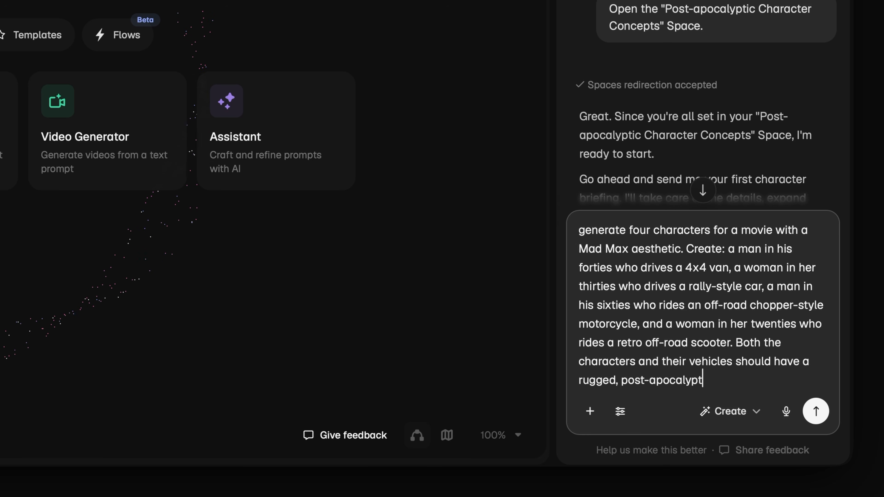
type(" harsh desert survival world.")
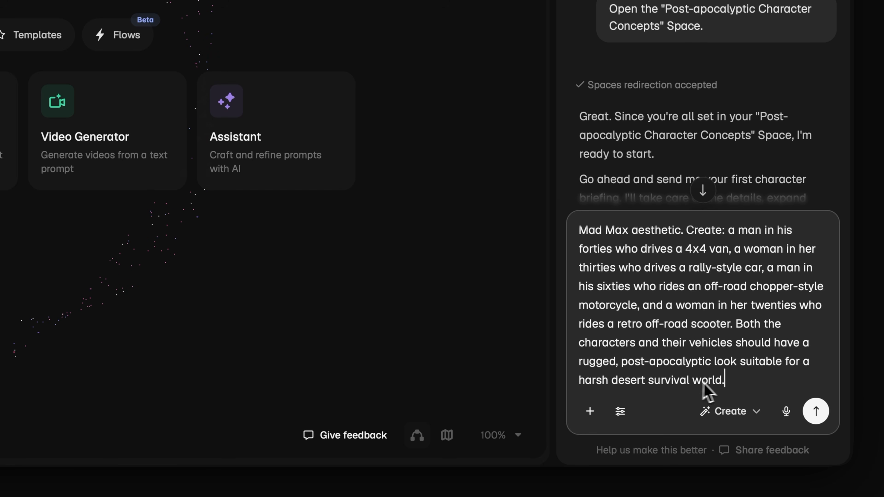
left_click(816, 411)
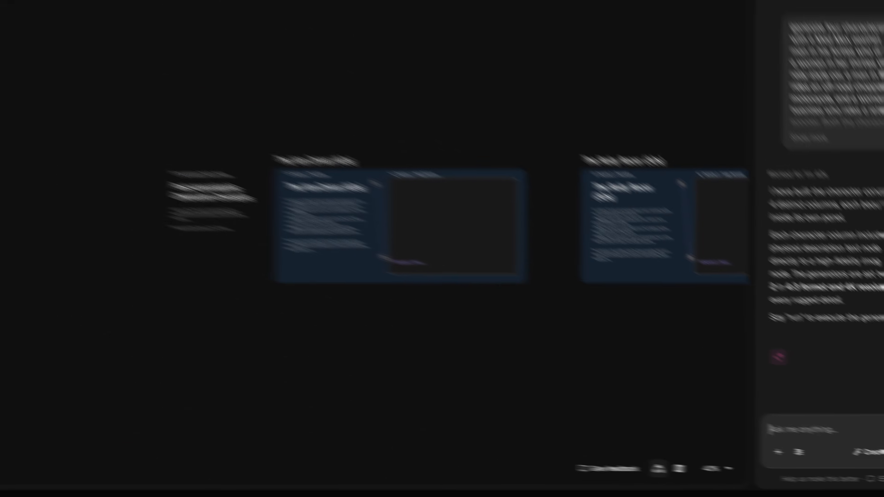
- Tell the agent to "run" the image generations for all four character panels
type("run")
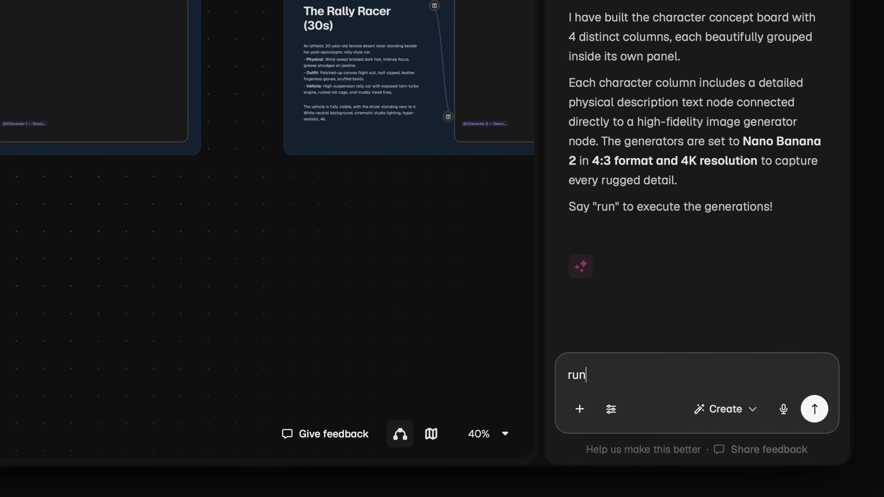
left_click(813, 410)
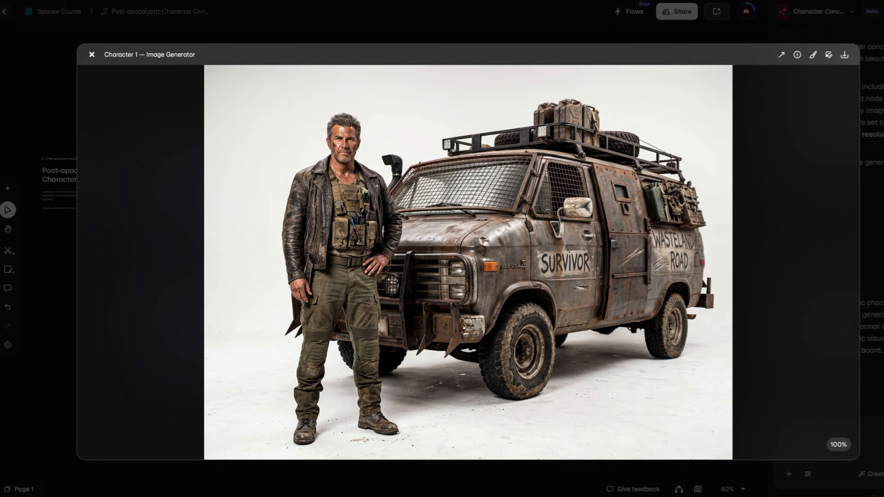
- Inspect the generated images enlarged one by one: the van driver, scooter scavenger, rally racer and chopper rider
key("Escape")
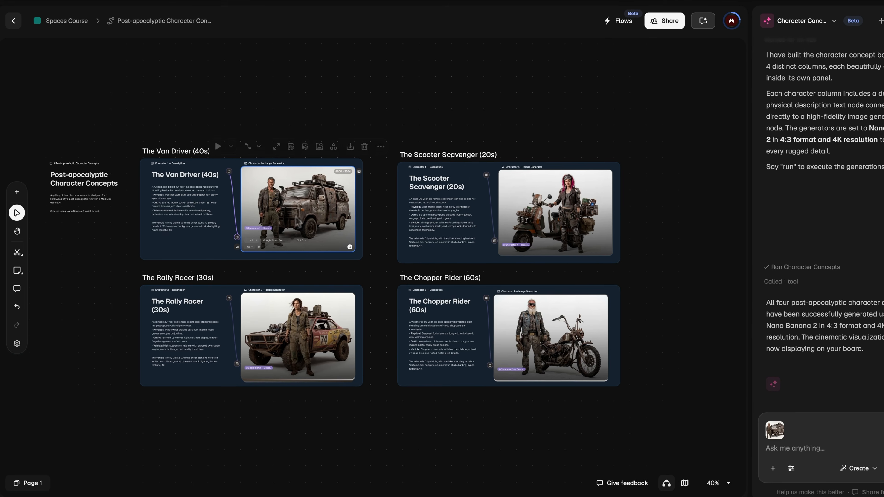
double_click(543, 223)
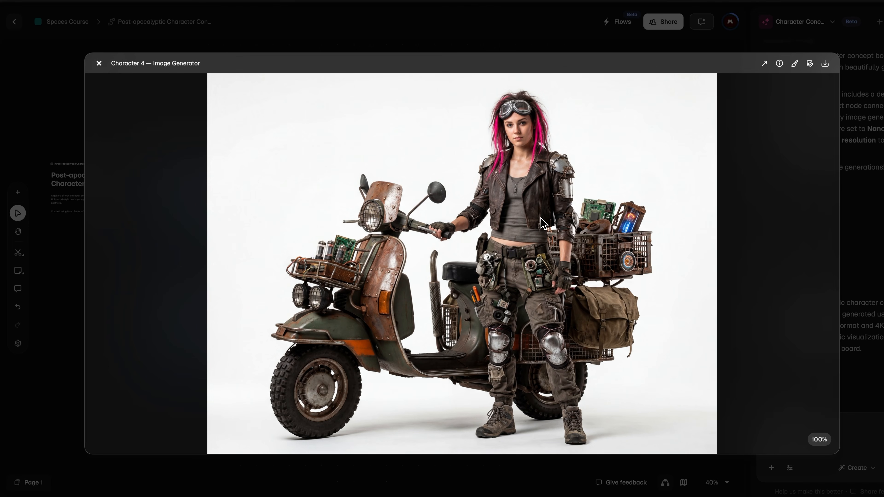
key("Escape")
double_click(284, 329)
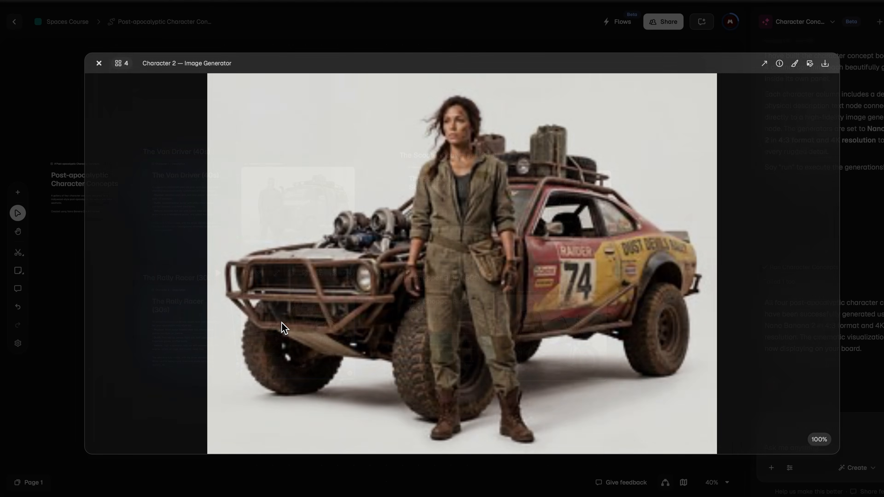
double_click(529, 326)
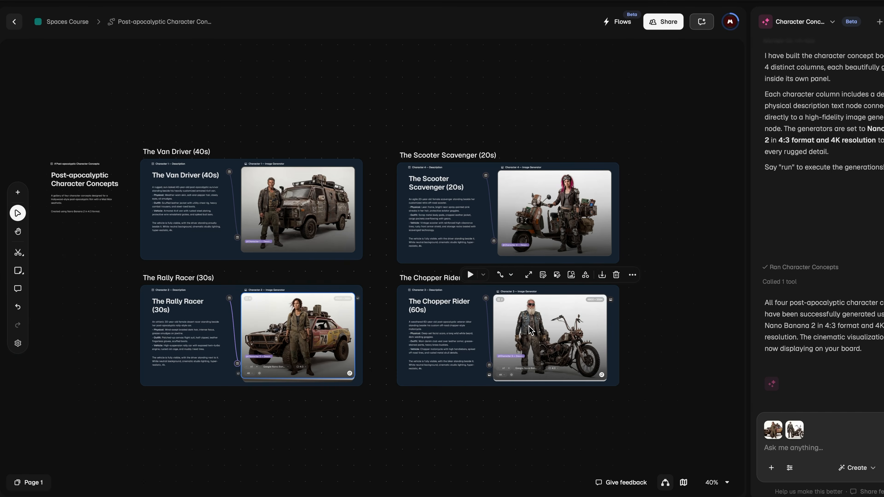